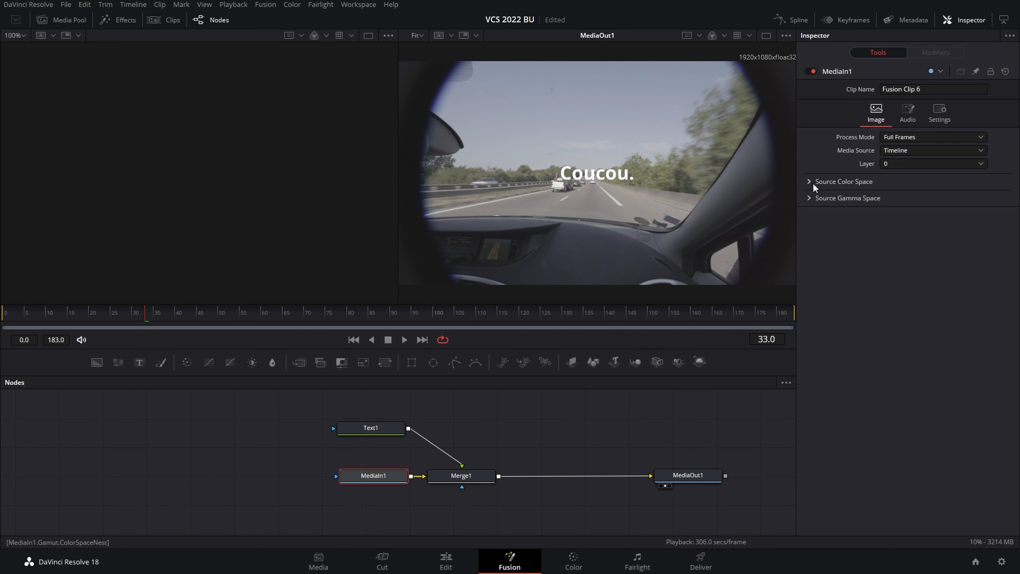
- Examine MediaIn1's source color space and source gamma space options, followed by its general settings
{"action": "left_click", "coordinate": [811, 182]}
{"action": "left_click", "coordinate": [810, 214]}
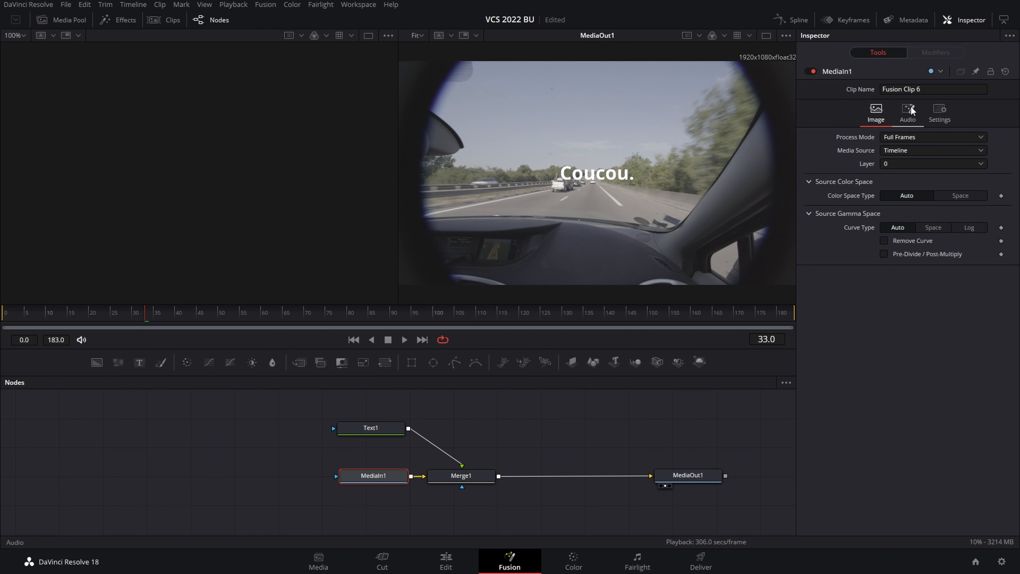
{"action": "left_click", "coordinate": [940, 110]}
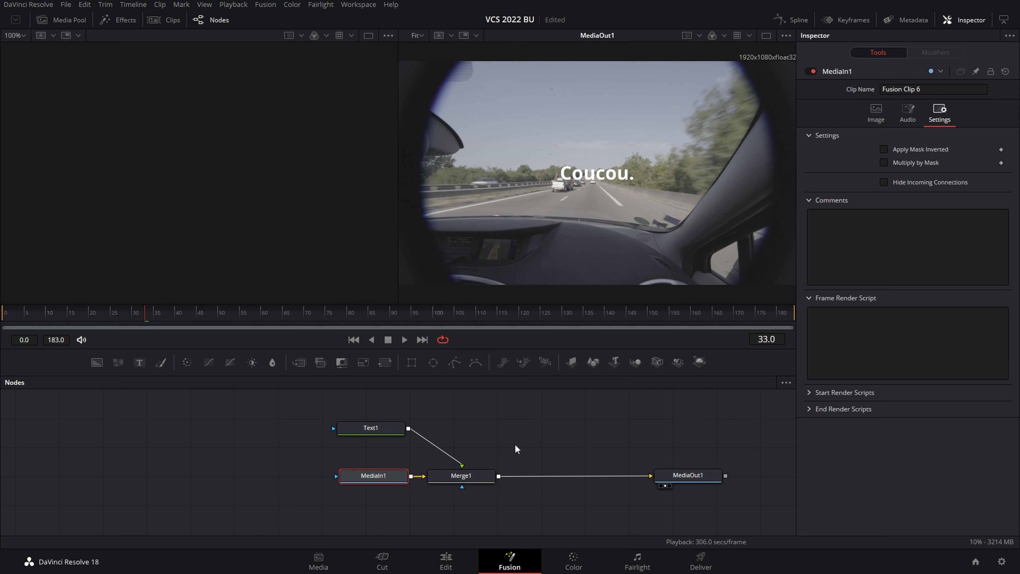
{"action": "left_click", "coordinate": [488, 424]}
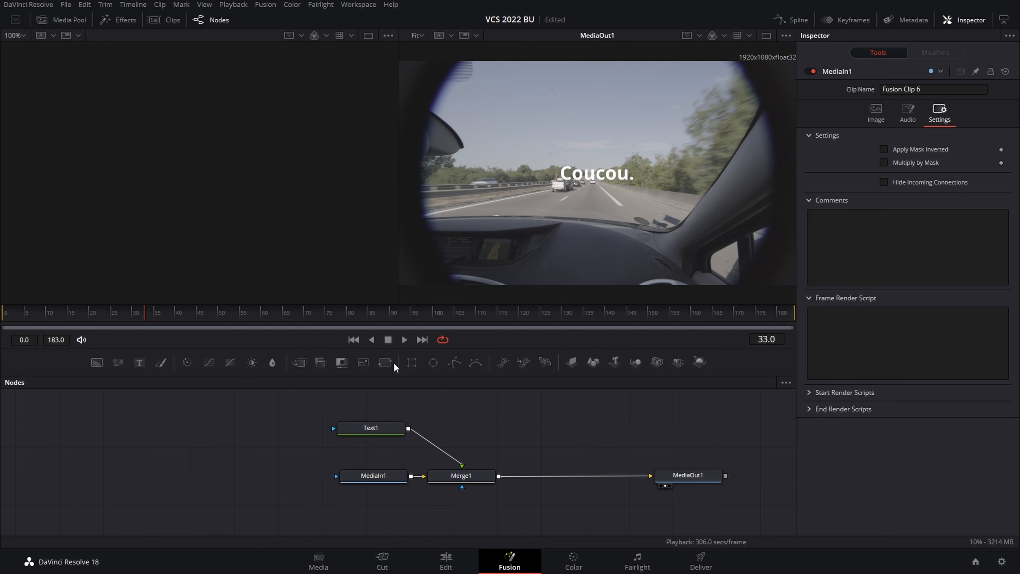
- Add an unconnected Transform node to the node graph above Merge1, to the right of Text1
{"action": "left_click_drag", "start_coordinate": [390, 364], "coordinate": [519, 429]}
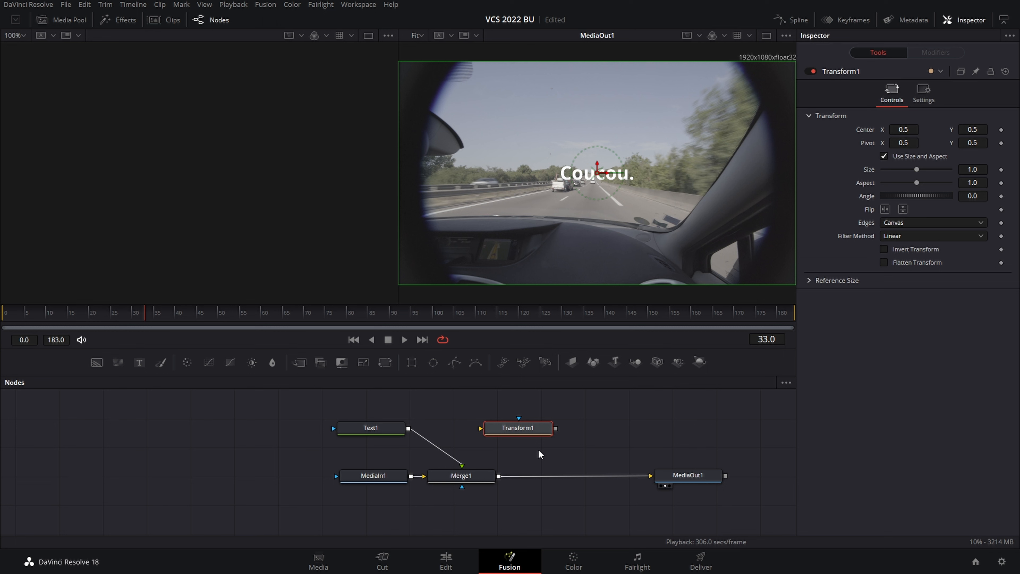
{"action": "left_click_drag", "start_coordinate": [521, 434], "coordinate": [502, 441]}
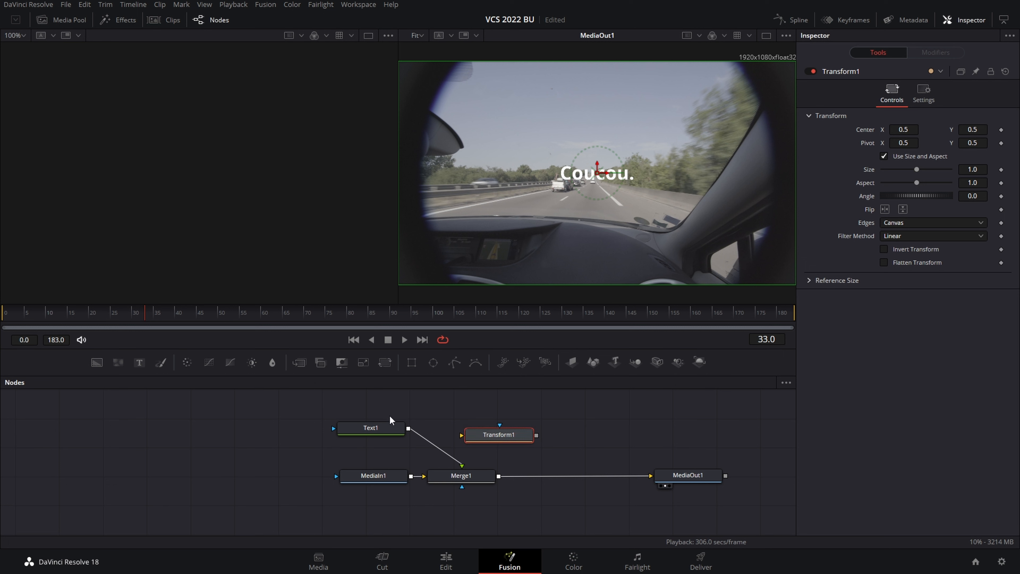
{"action": "left_click", "coordinate": [412, 450]}
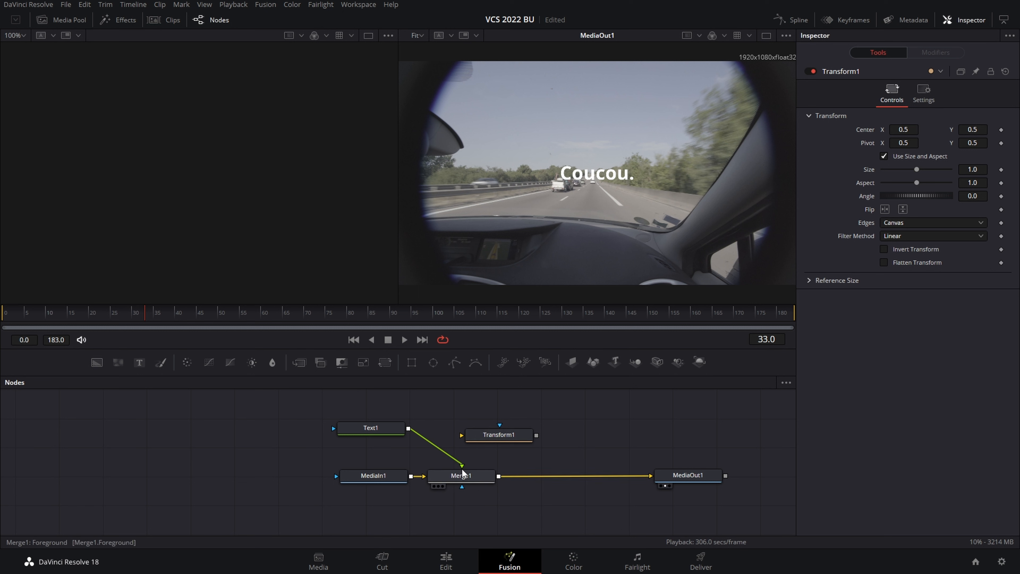
- Wire Text1 manually into Transform1 and Transform1's output into Merge1's foreground input
{"action": "left_click_drag", "start_coordinate": [462, 467], "coordinate": [463, 435]}
{"action": "left_click_drag", "start_coordinate": [537, 435], "coordinate": [463, 471]}
{"action": "left_click_drag", "start_coordinate": [509, 439], "coordinate": [484, 439]}
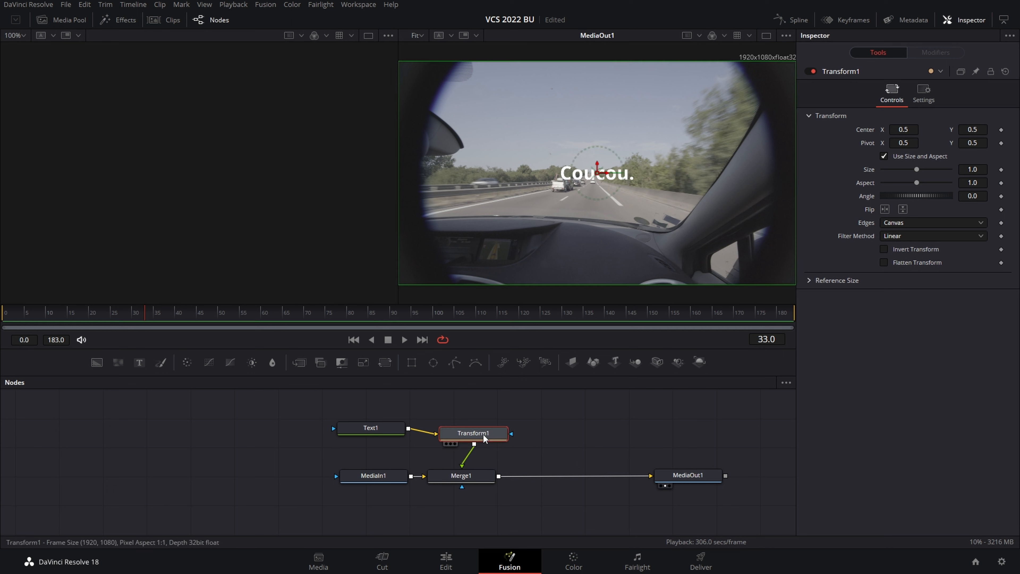
- Undo the manual wiring so that Transform1 is detached and Text1 feeds Merge1 directly
{"action": "key", "text": "ctrl+z"}
{"action": "key", "text": "ctrl+z"}
{"action": "key", "text": "ctrl+z"}
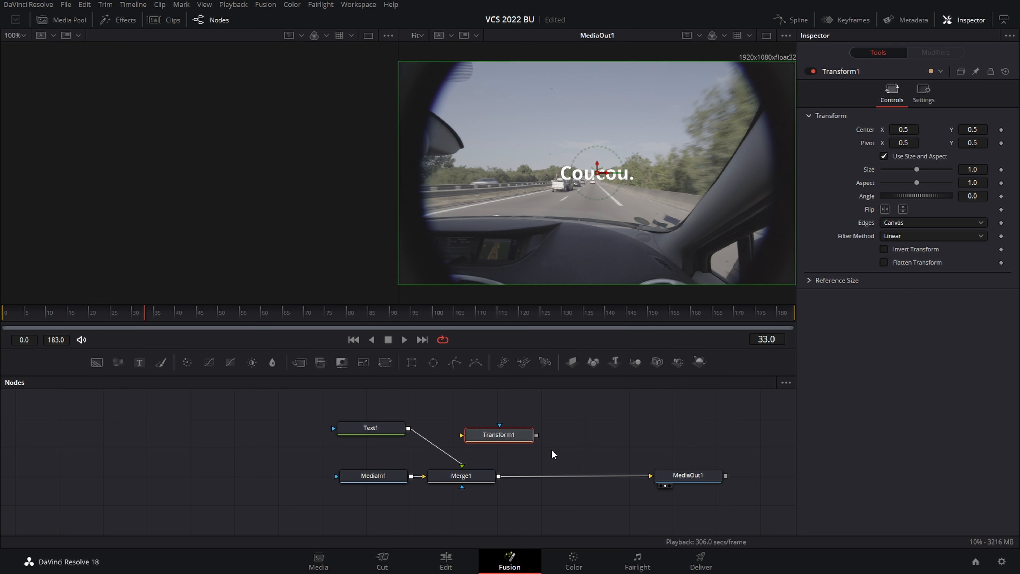
- Insert Transform1 directly into the existing connection between Text1 and Merge1
{"action": "left_click", "coordinate": [577, 454]}
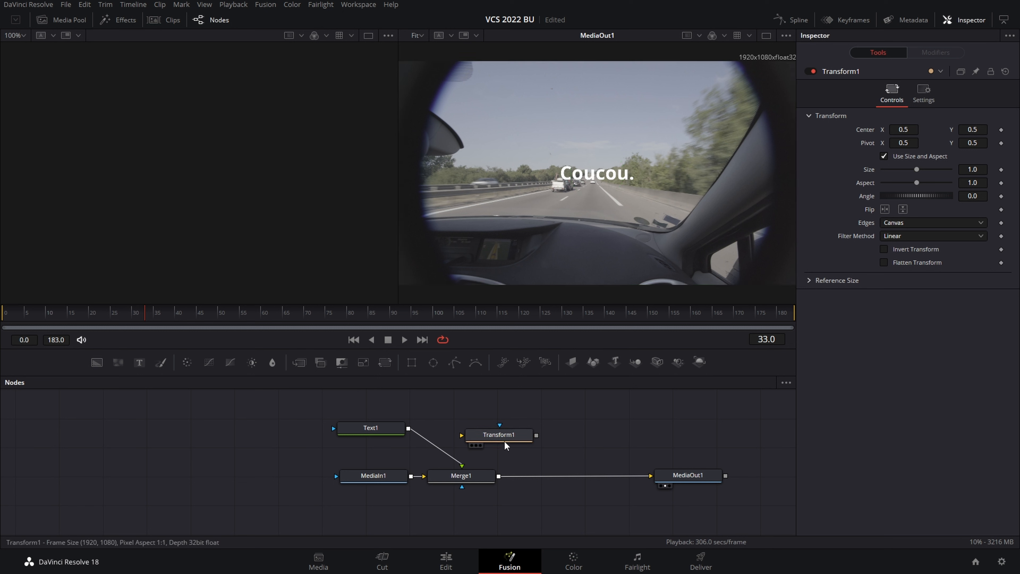
{"action": "left_click_drag", "start_coordinate": [504, 440], "coordinate": [480, 437]}
{"action": "key", "text": "shift"}
{"action": "left_click", "coordinate": [394, 433]}
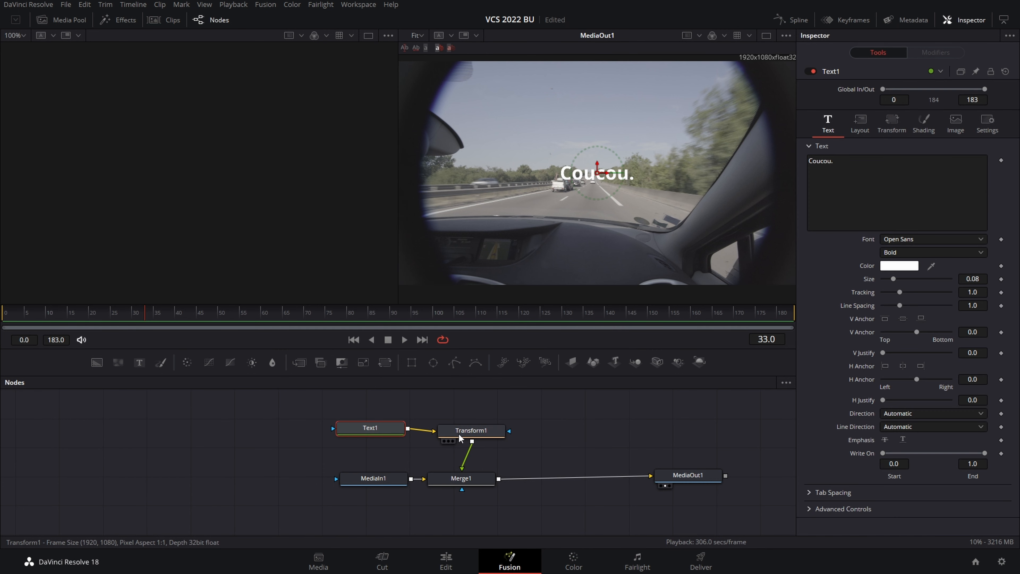
{"action": "left_click", "coordinate": [460, 433]}
{"action": "left_click", "coordinate": [582, 452]}
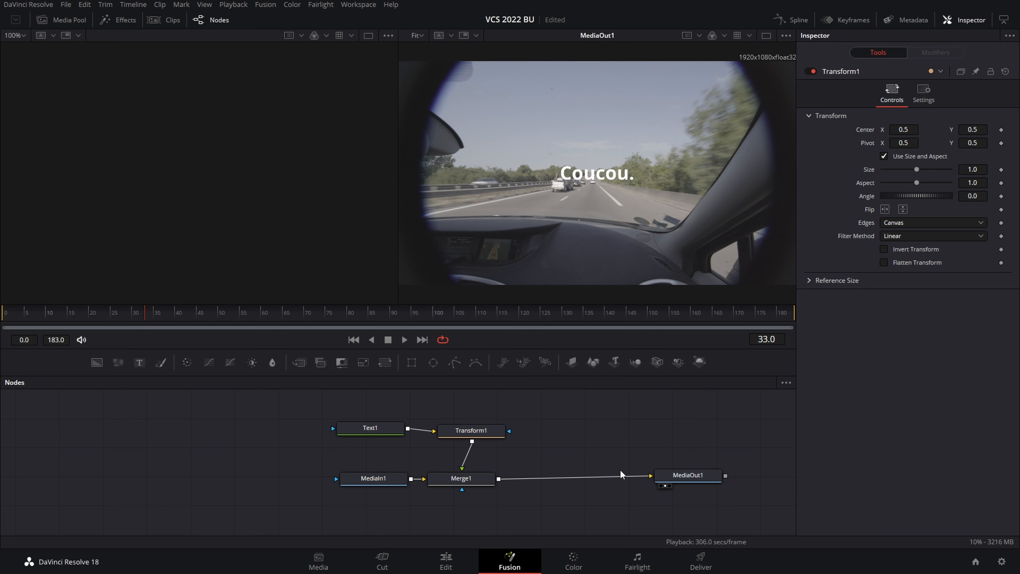
- Set a first Size keyframe of 1.0 on Transform1 at frame 10
{"action": "left_click", "coordinate": [467, 430]}
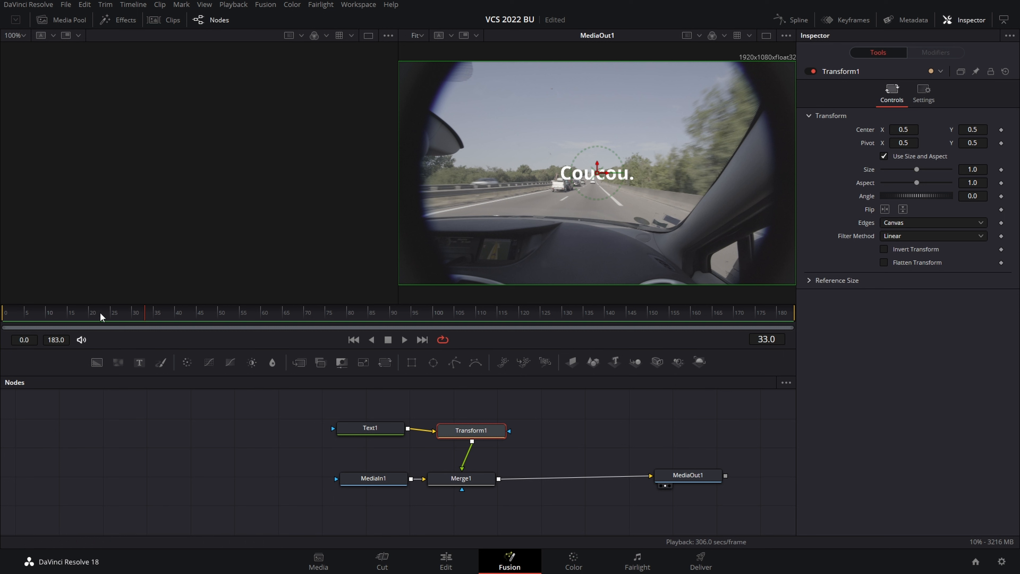
{"action": "left_click_drag", "start_coordinate": [100, 313], "coordinate": [45, 314]}
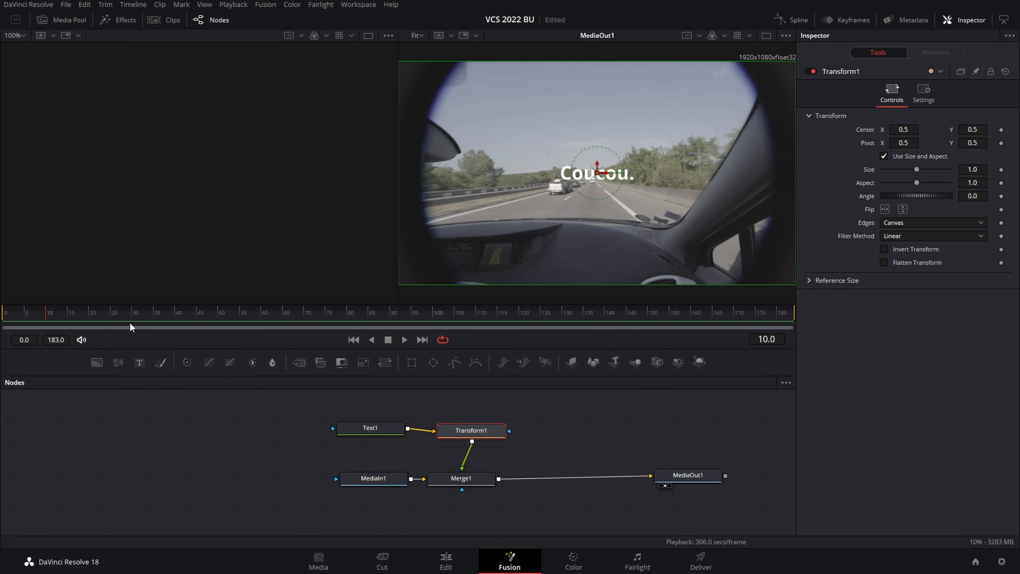
{"action": "left_click", "coordinate": [1002, 169]}
- Animate Transform1's Size with keyframes of 2.33 at frame 70 and 1.0 at frame 135
{"action": "left_click_drag", "start_coordinate": [46, 312], "coordinate": [306, 318]}
{"action": "left_click_drag", "start_coordinate": [917, 169], "coordinate": [928, 170]}
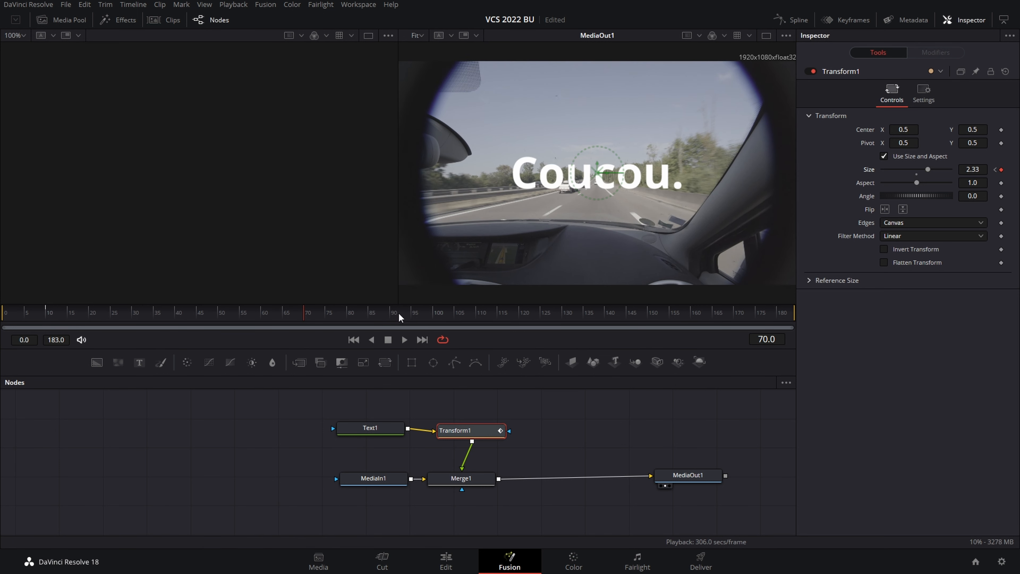
{"action": "left_click_drag", "start_coordinate": [398, 314], "coordinate": [583, 316]}
{"action": "left_click_drag", "start_coordinate": [928, 169], "coordinate": [917, 169]}
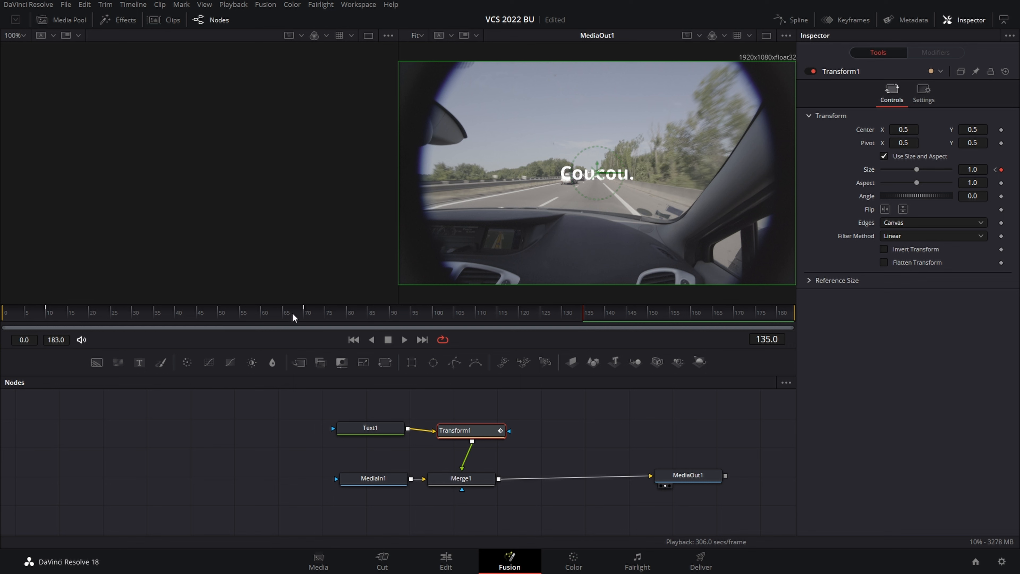
- Step back through Transform1's Size keyframes to frame 10 and play back the text animation
{"action": "left_click", "coordinate": [598, 316]}
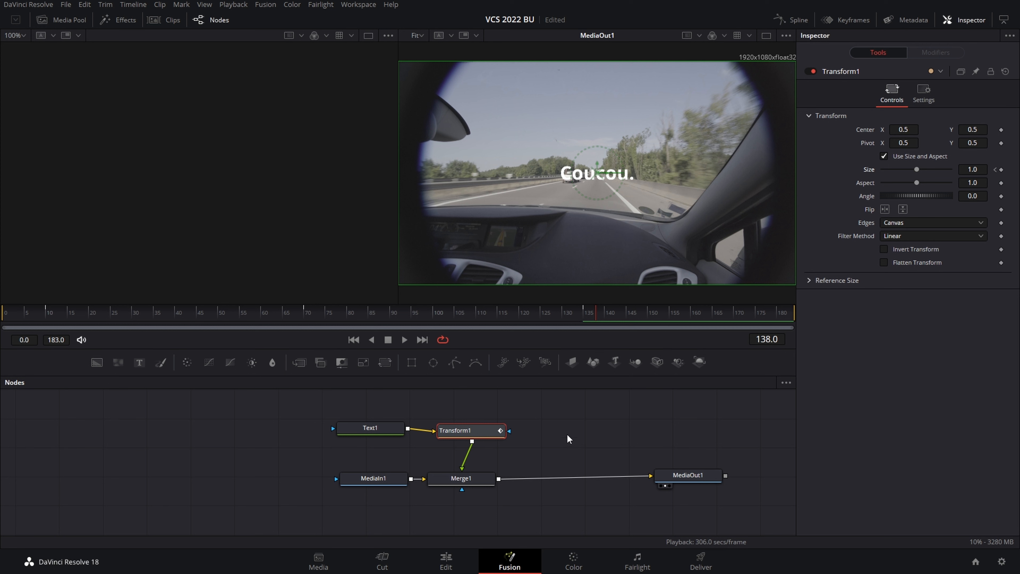
{"action": "left_click", "coordinate": [996, 171]}
{"action": "left_click", "coordinate": [996, 170]}
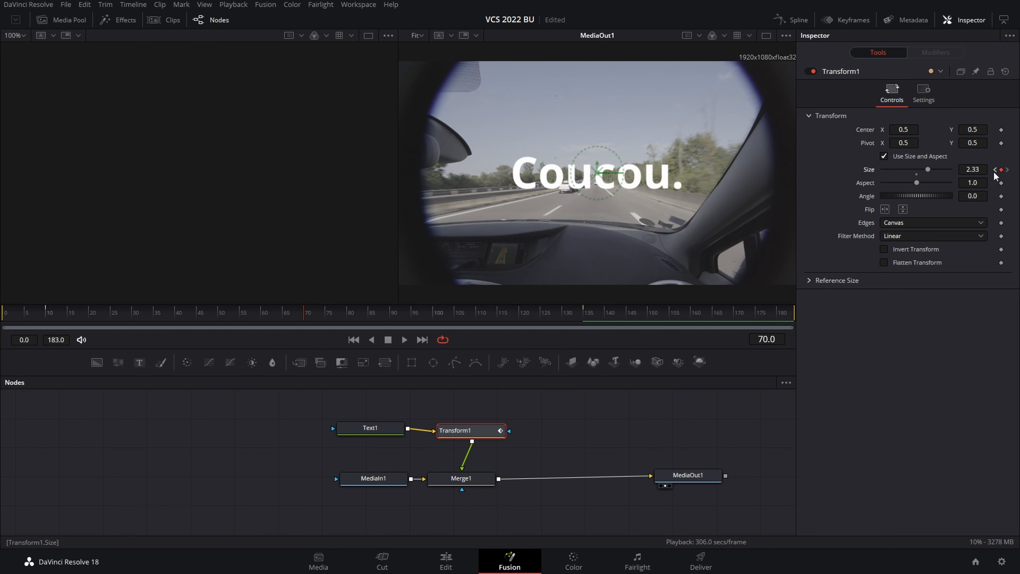
{"action": "left_click", "coordinate": [996, 171]}
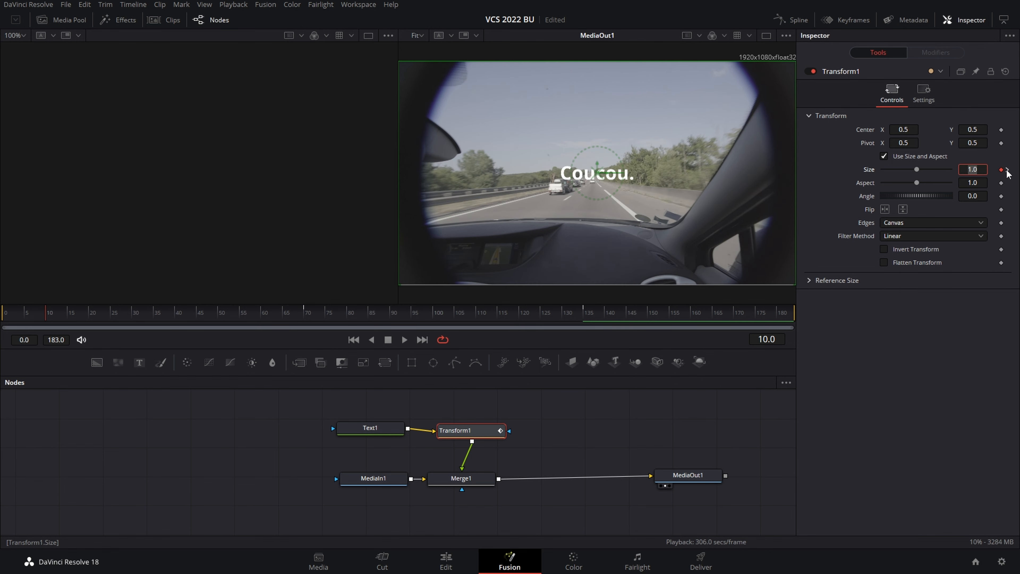
{"action": "key", "text": "space"}
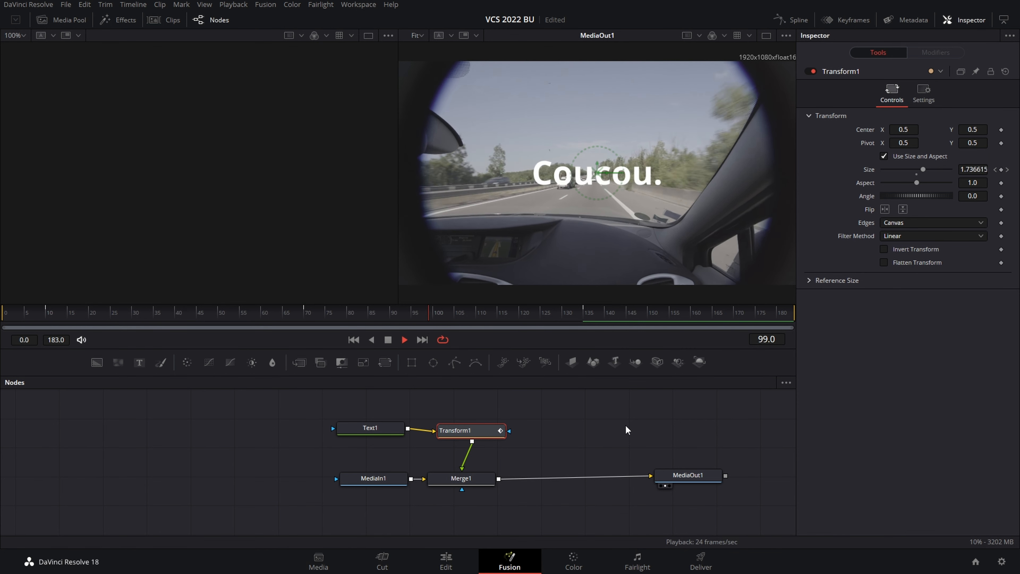
{"action": "key", "text": "space"}
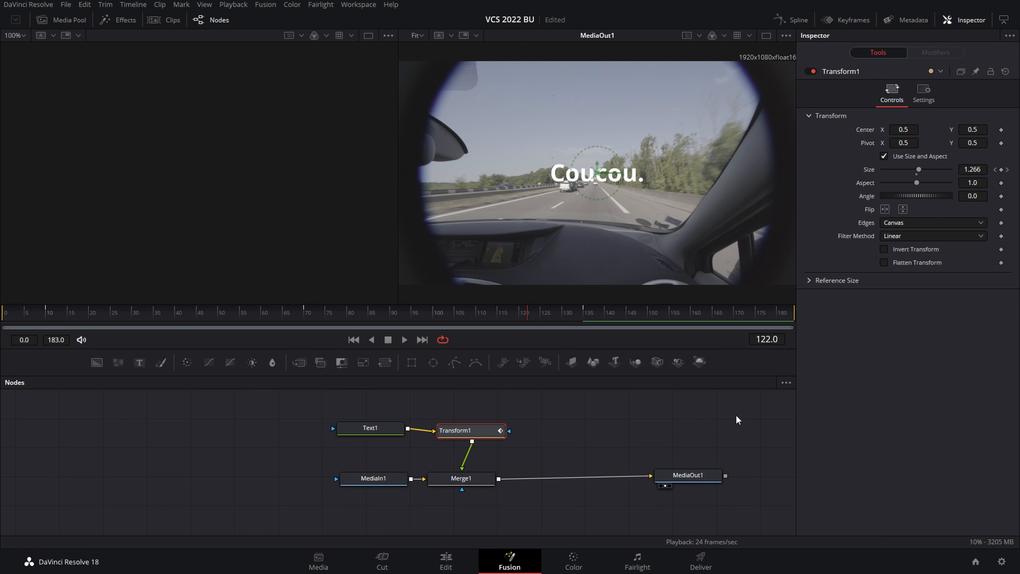
- Save the project with the Keyframes editor open, widened beside the node graph and fitted to the full clip range
{"action": "left_click", "coordinate": [845, 21]}
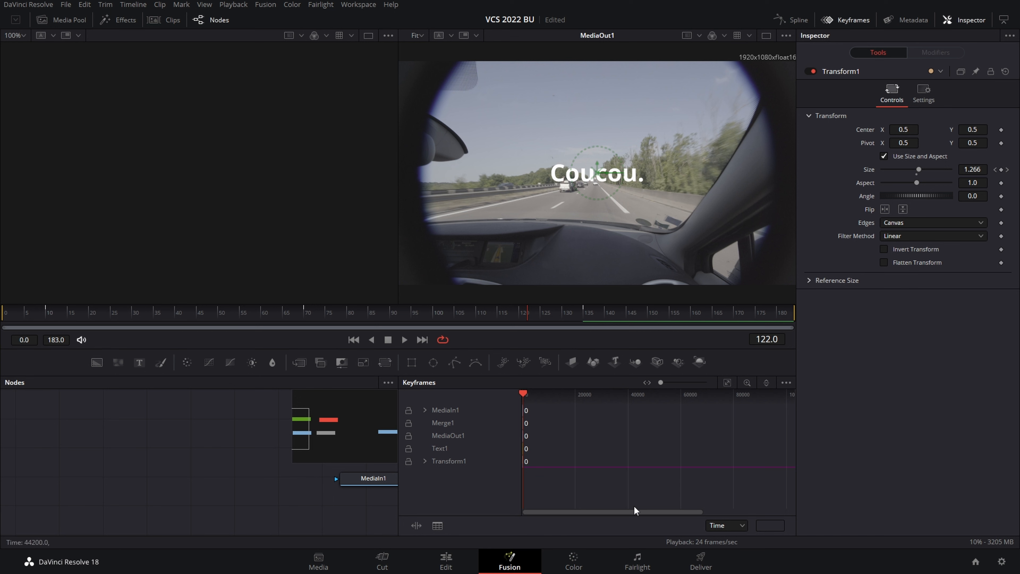
{"action": "left_click_drag", "start_coordinate": [399, 495], "coordinate": [257, 495]}
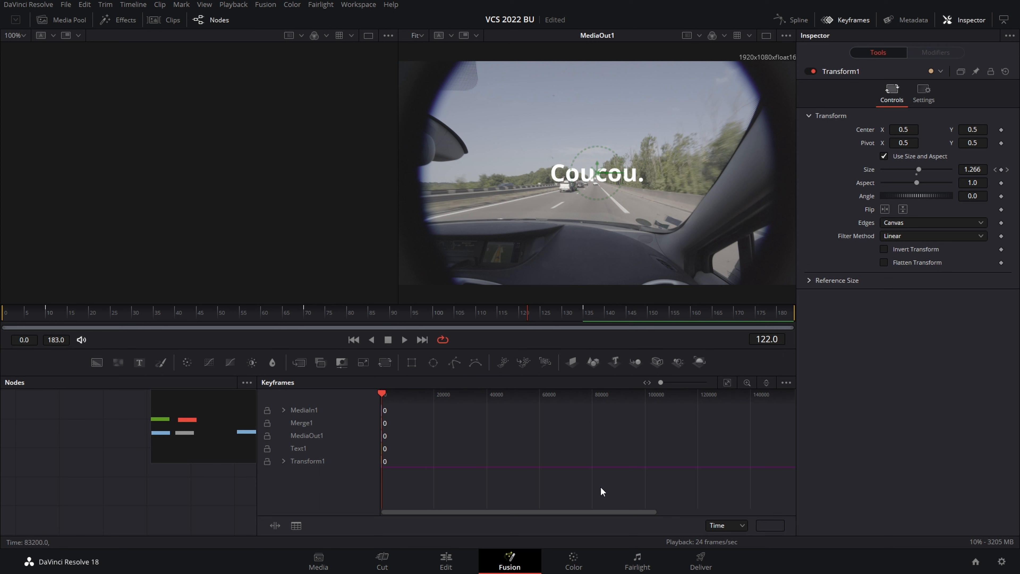
{"action": "key", "text": "ctrl+s"}
{"action": "left_click", "coordinate": [728, 383]}
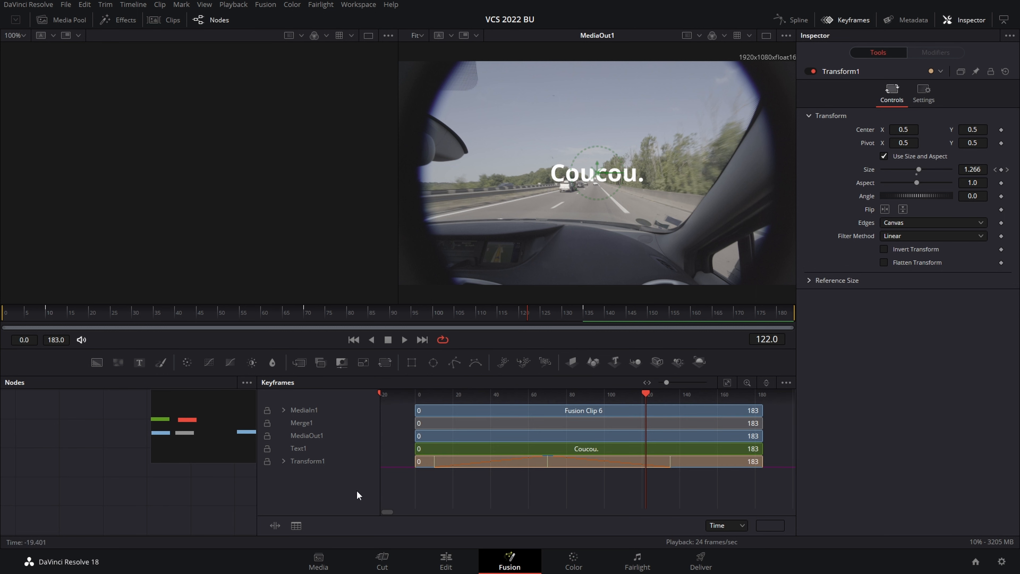
- Expand Transform1 in the Keyframes editor to show its Size keyframe track
{"action": "mouse_move", "coordinate": [206, 493]}
{"action": "left_mouse_down"}
{"action": "mouse_move", "coordinate": [29, 493]}
{"action": "mouse_move", "coordinate": [137, 513]}
{"action": "left_mouse_up"}
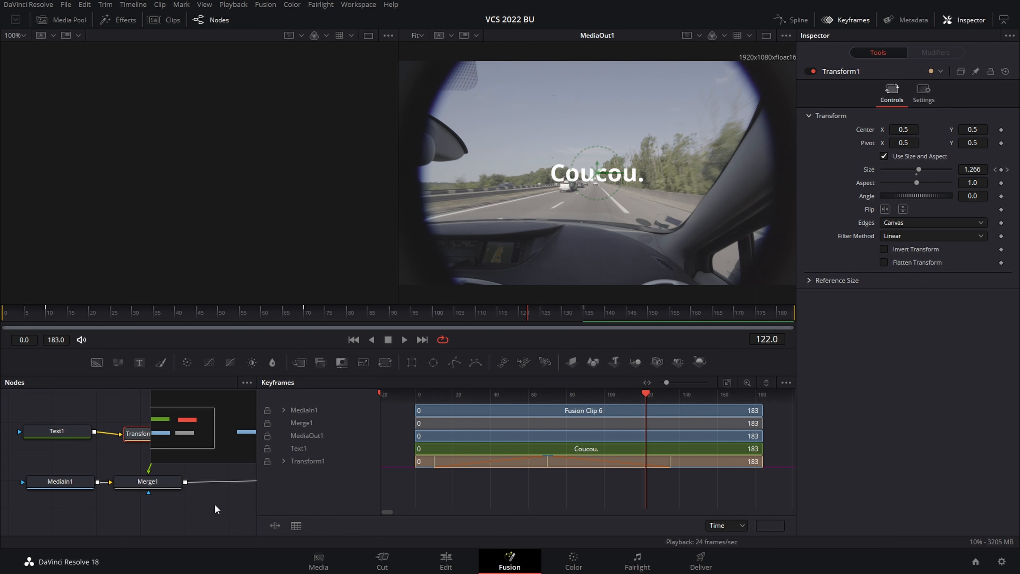
{"action": "mouse_move", "coordinate": [216, 507]}
{"action": "left_mouse_down"}
{"action": "mouse_move", "coordinate": [179, 508]}
{"action": "mouse_move", "coordinate": [216, 513]}
{"action": "left_mouse_up"}
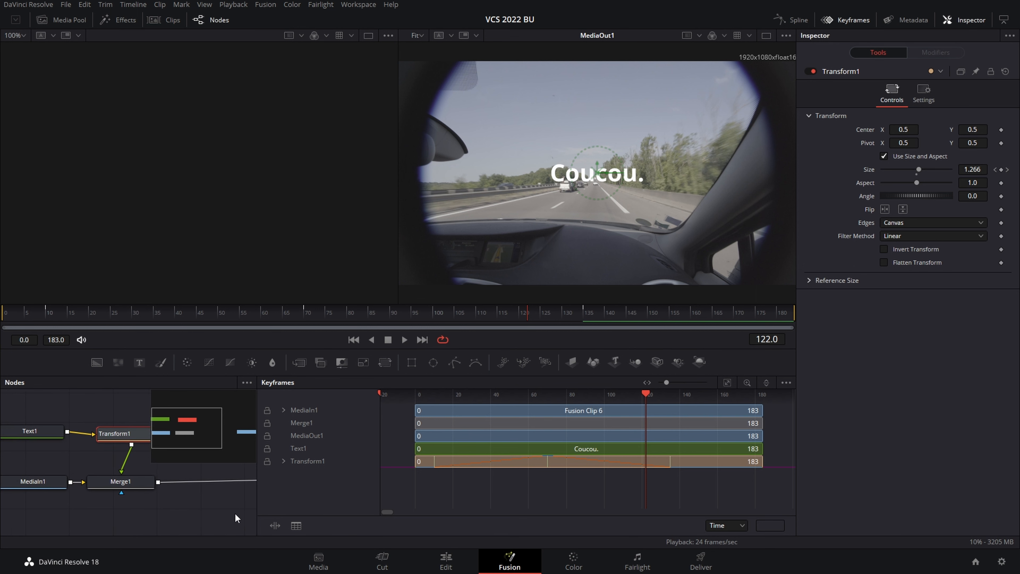
{"action": "left_click", "coordinate": [283, 461]}
- Add an Aspect keyframe to Transform1 at frame 47 and delete it again from the Keyframes editor
{"action": "left_click_drag", "start_coordinate": [645, 394], "coordinate": [510, 402]}
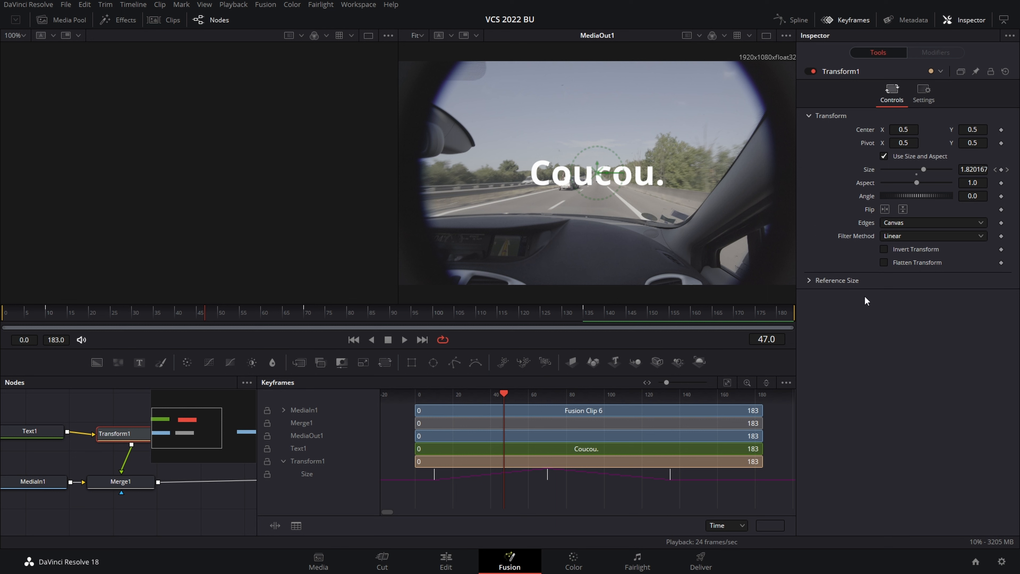
{"action": "left_click", "coordinate": [1001, 183]}
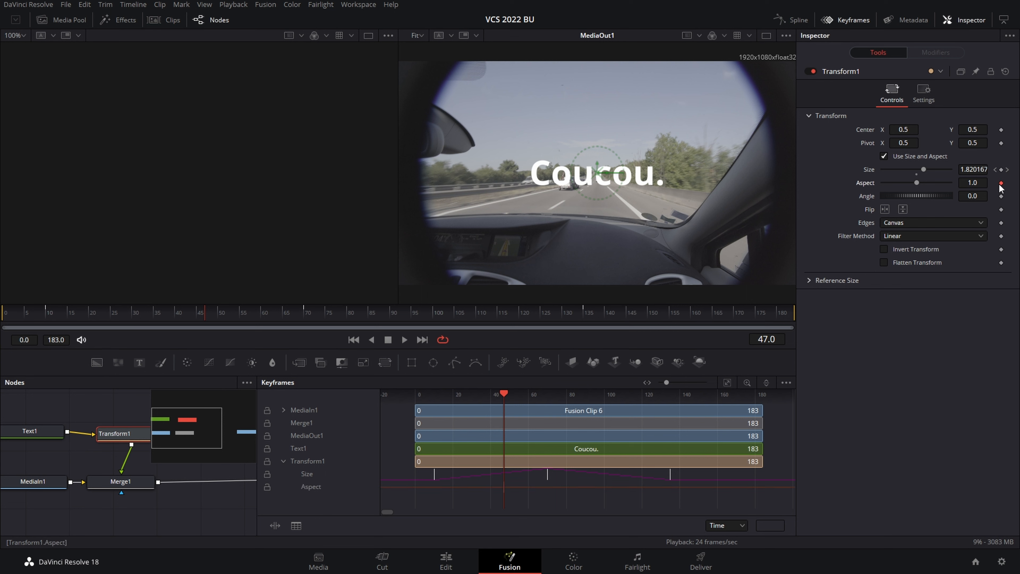
{"action": "left_click_drag", "start_coordinate": [504, 394], "coordinate": [535, 394]}
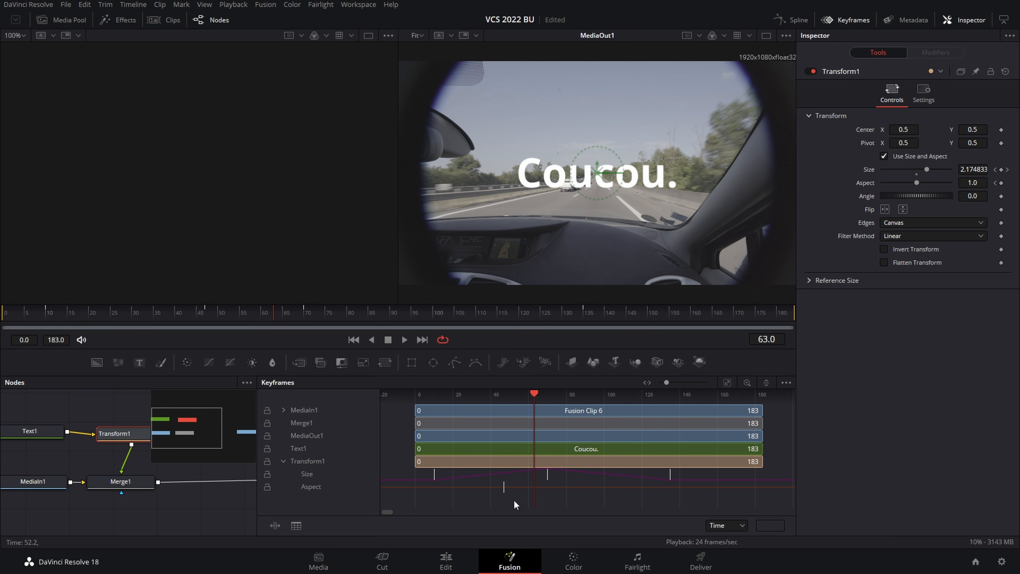
{"action": "key", "text": "Delete"}
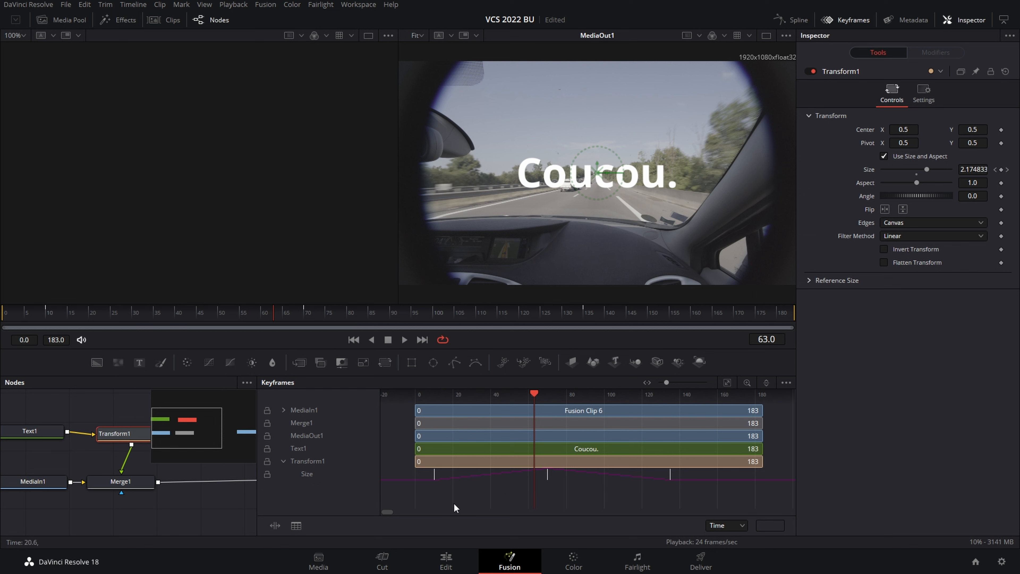
- Move Transform1's middle Size keyframe to frame 36 and the last one to frame 62, and play back the animation
{"action": "key", "text": "space"}
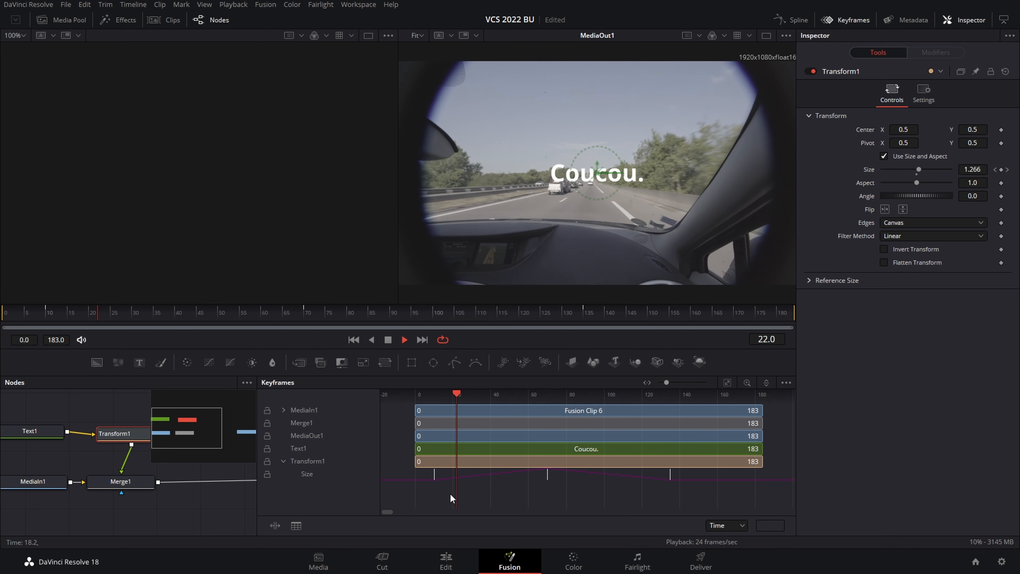
{"action": "key", "text": "space"}
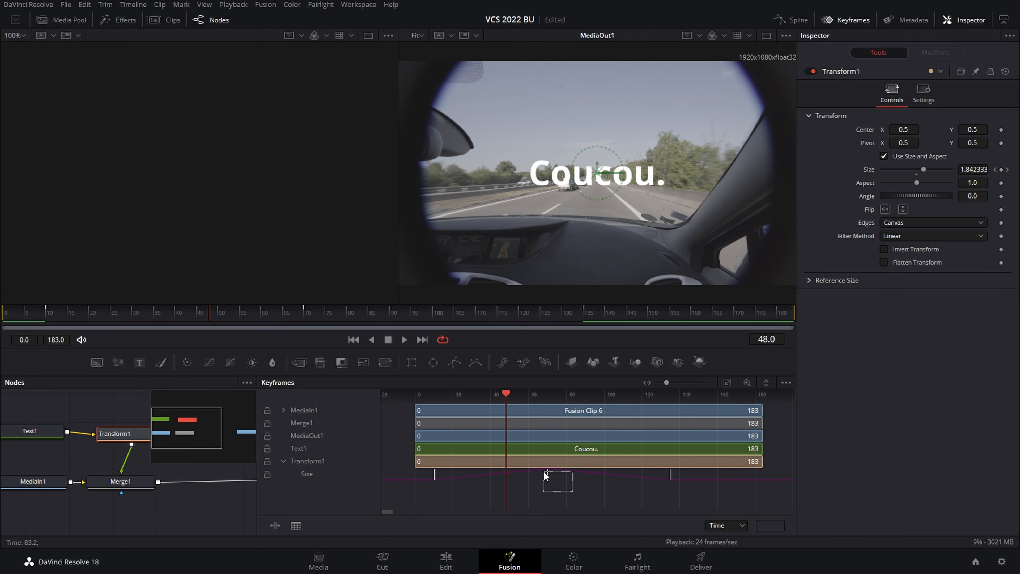
{"action": "left_click_drag", "start_coordinate": [548, 474], "coordinate": [482, 482]}
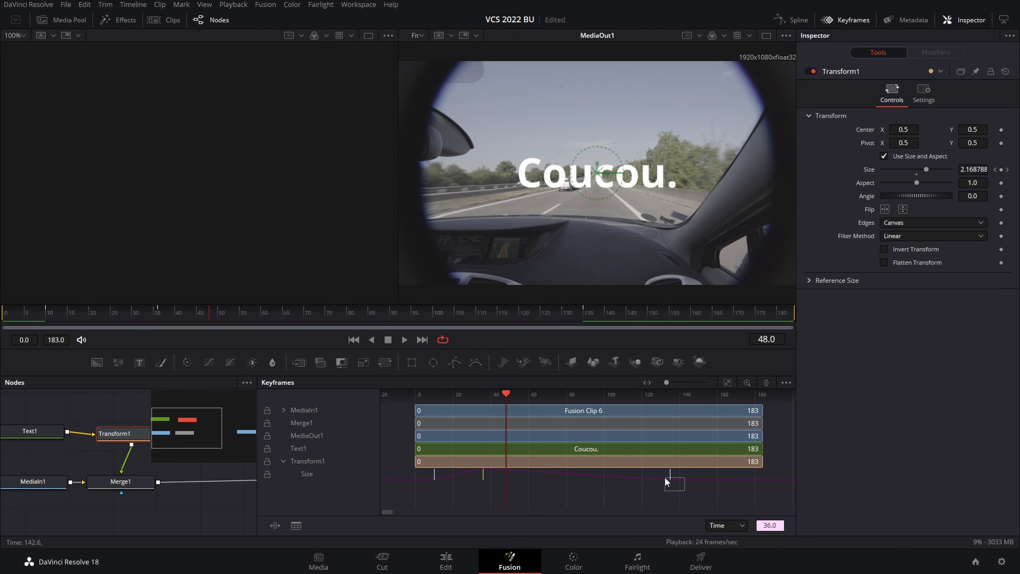
{"action": "left_click_drag", "start_coordinate": [668, 475], "coordinate": [534, 481]}
{"action": "key", "text": "space"}
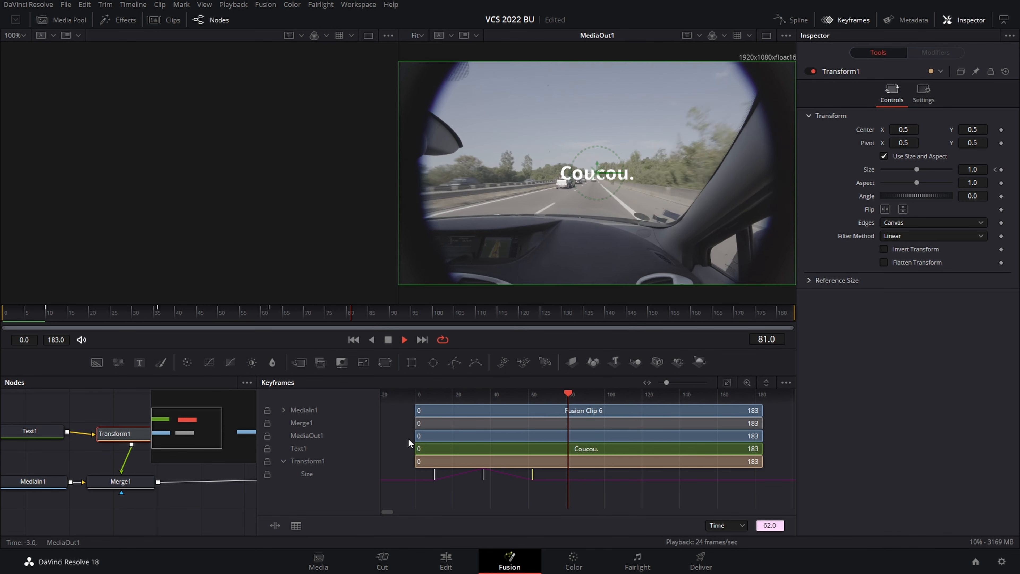
{"action": "key", "text": "space"}
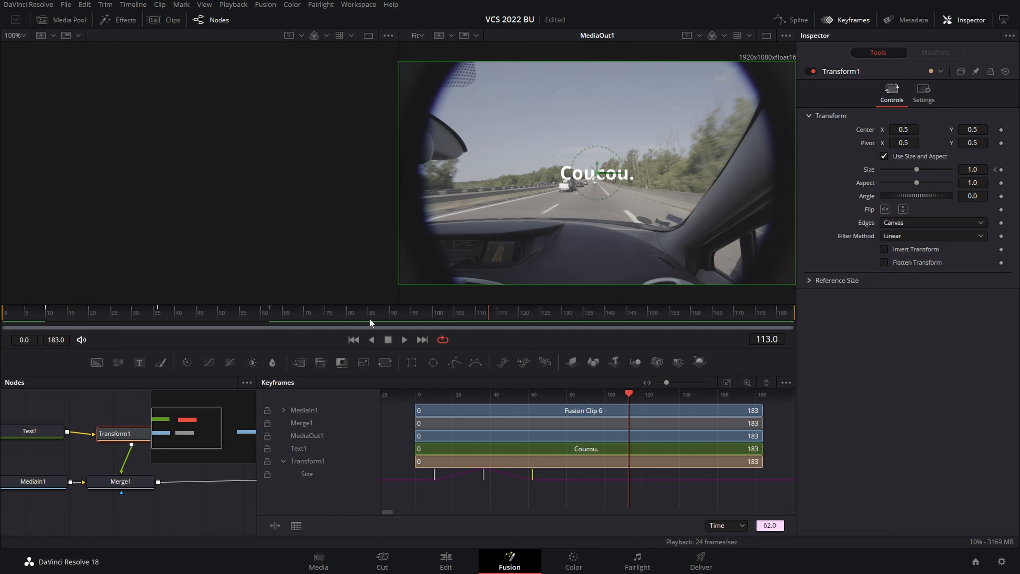
- Shorten the Text1 clip in the Keyframes editor so that it ends at frame 80
{"action": "left_click_drag", "start_coordinate": [447, 312], "coordinate": [434, 313]}
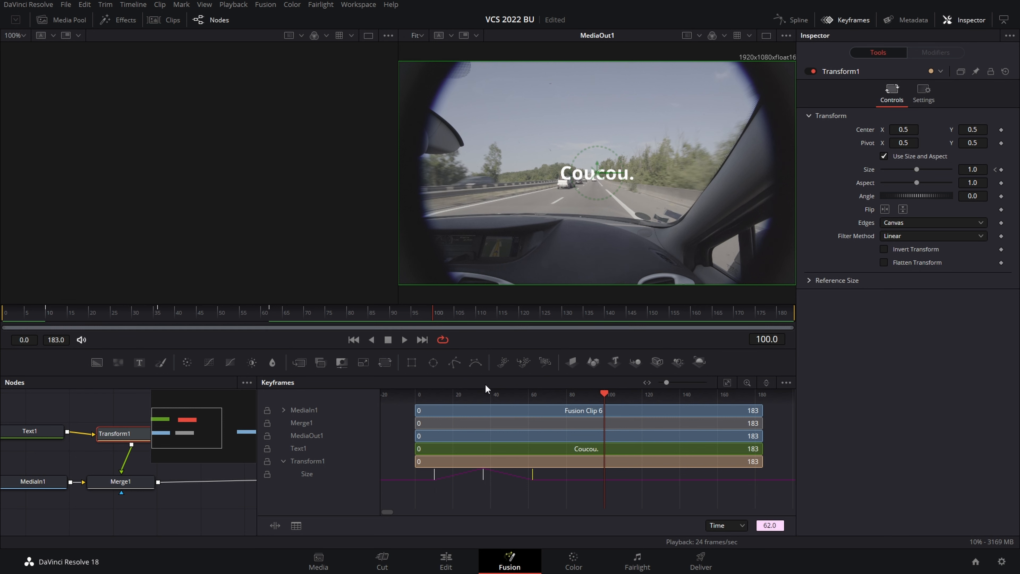
{"action": "left_click", "coordinate": [297, 448]}
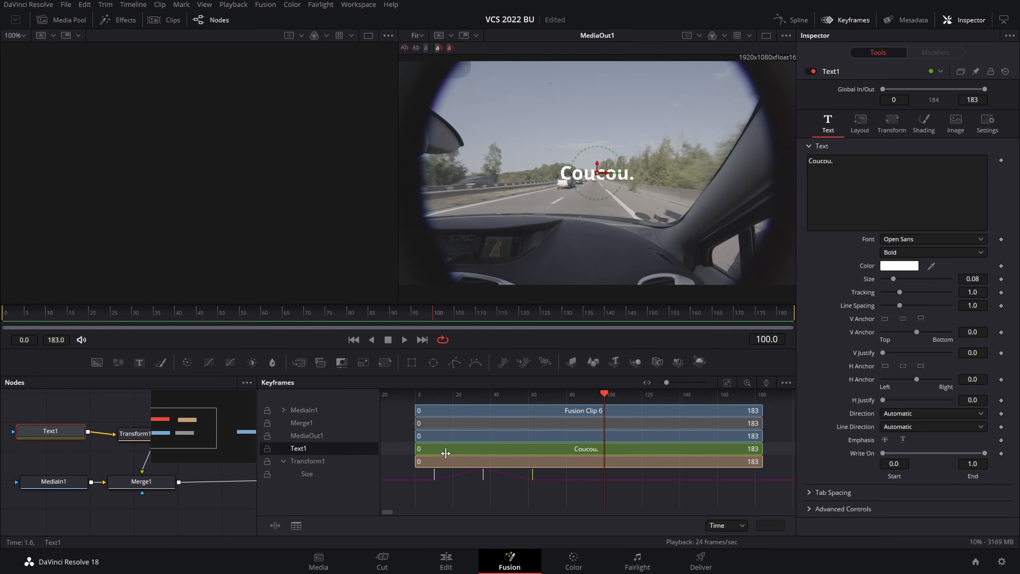
{"action": "left_click_drag", "start_coordinate": [760, 448], "coordinate": [568, 451]}
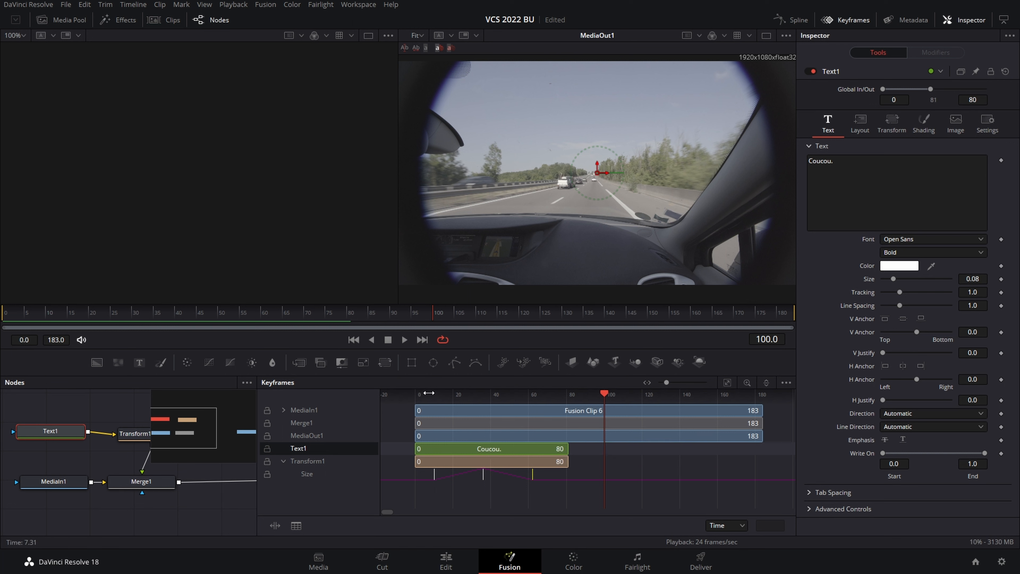
- Play back the composition around frame 80 to check where the text disappears
{"action": "left_click", "coordinate": [337, 314]}
{"action": "key", "text": "space"}
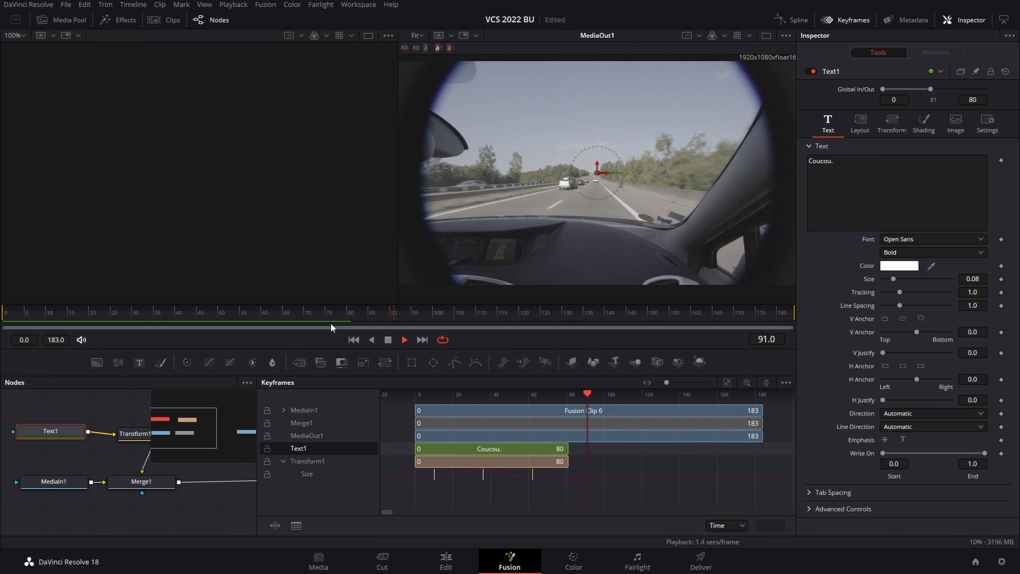
{"action": "left_click", "coordinate": [293, 314]}
{"action": "key", "text": "space"}
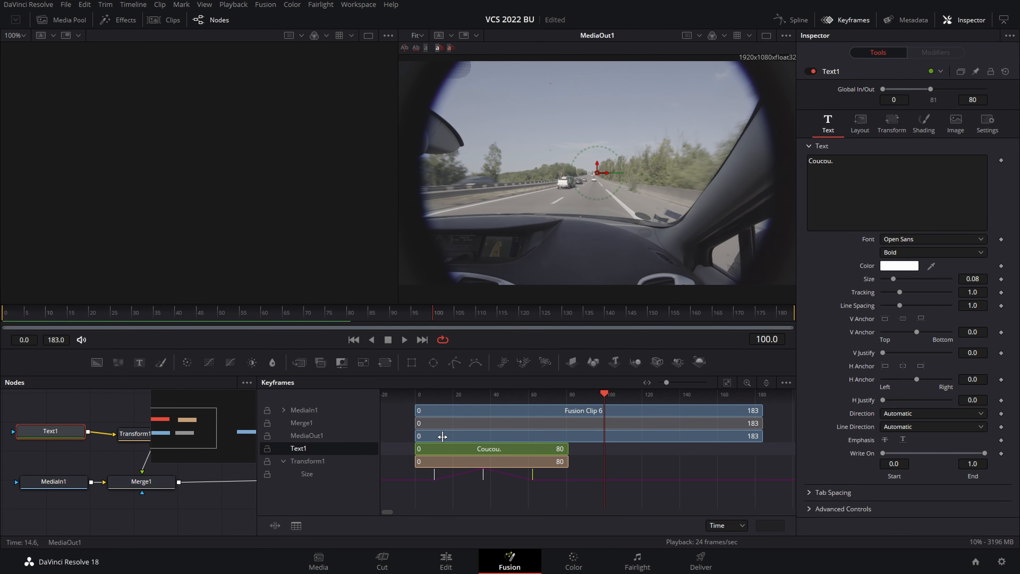